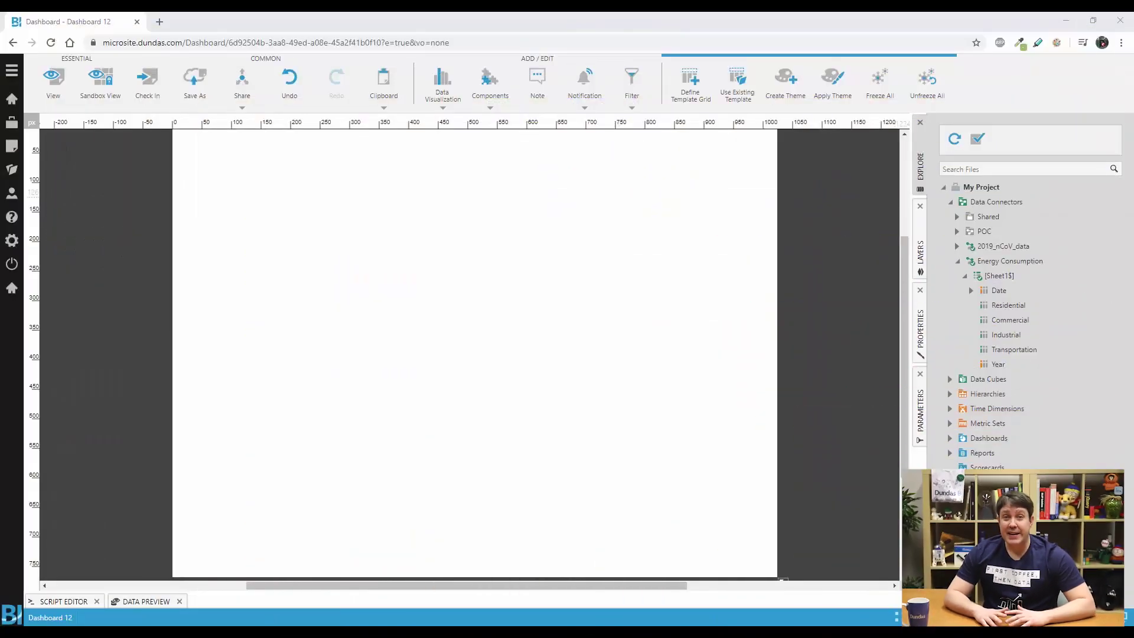
- Add a Heat Map from the More chart types and enlarge it across the canvas
click(458, 97)
click(463, 158)
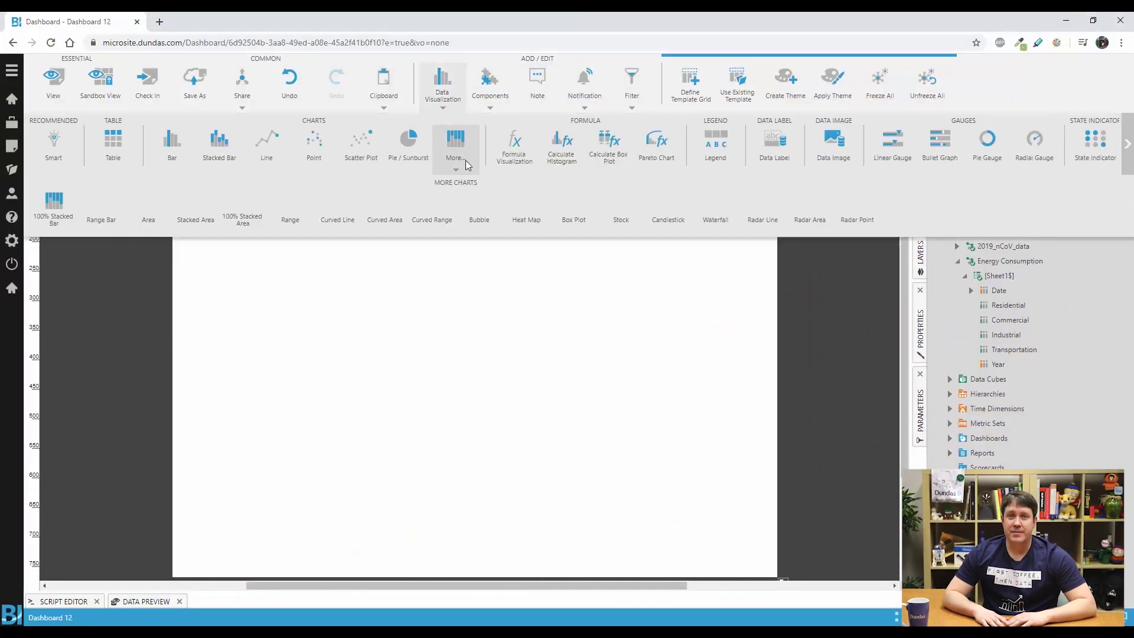
click(515, 218)
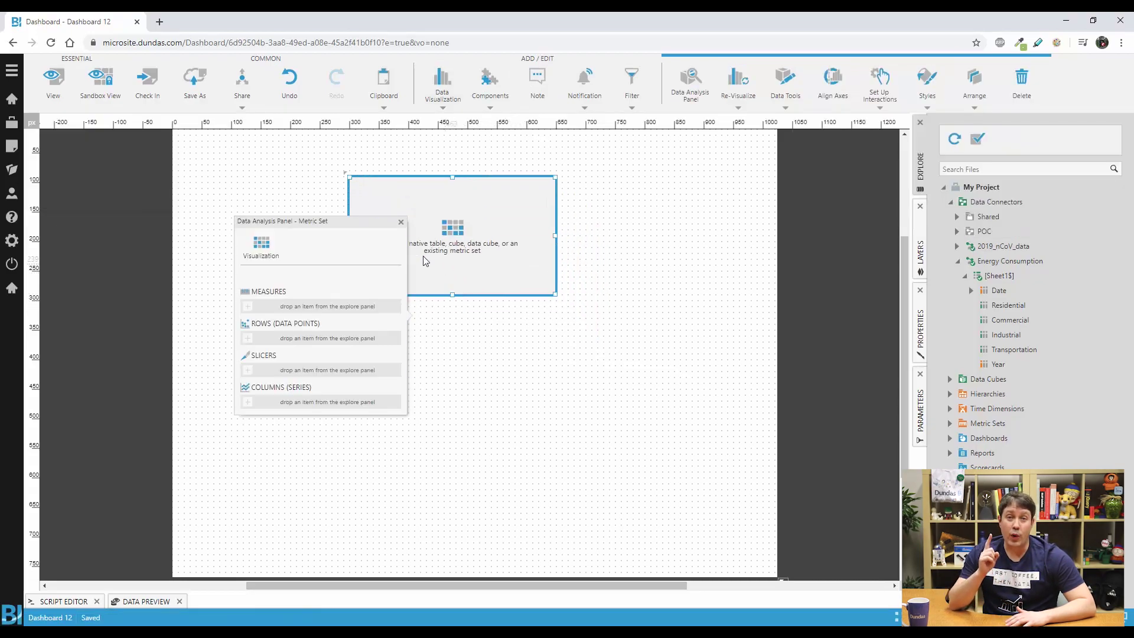
drag(556, 320, 716, 437)
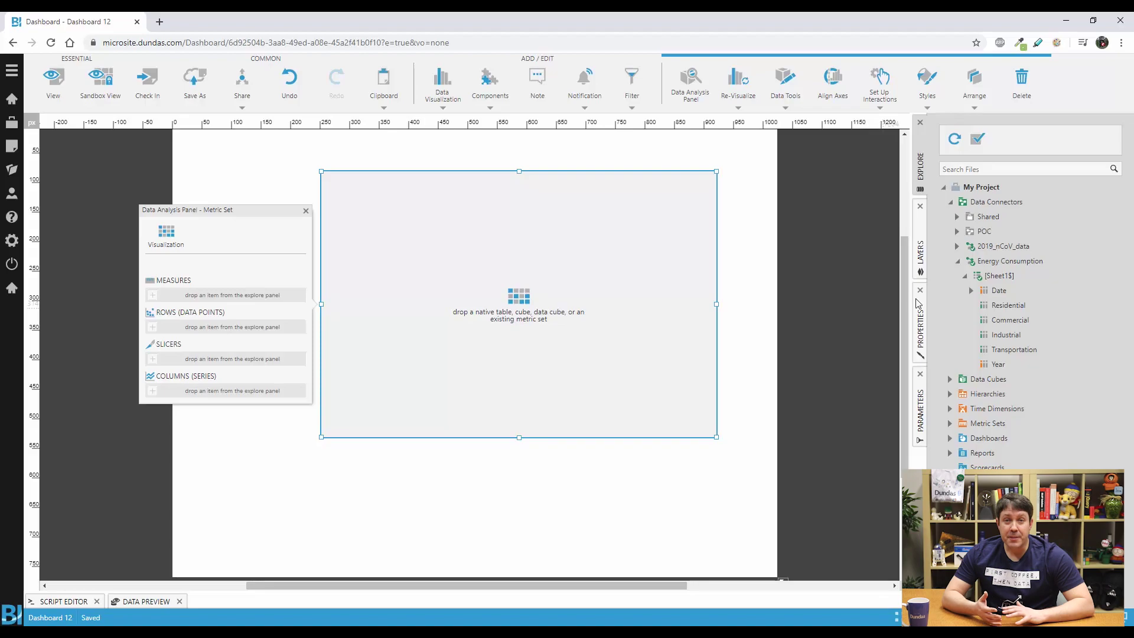
- Put Month from the Date > Time hierarchy on Rows and Residential on Measures
click(970, 290)
click(977, 319)
click(985, 335)
drag(1023, 393, 301, 337)
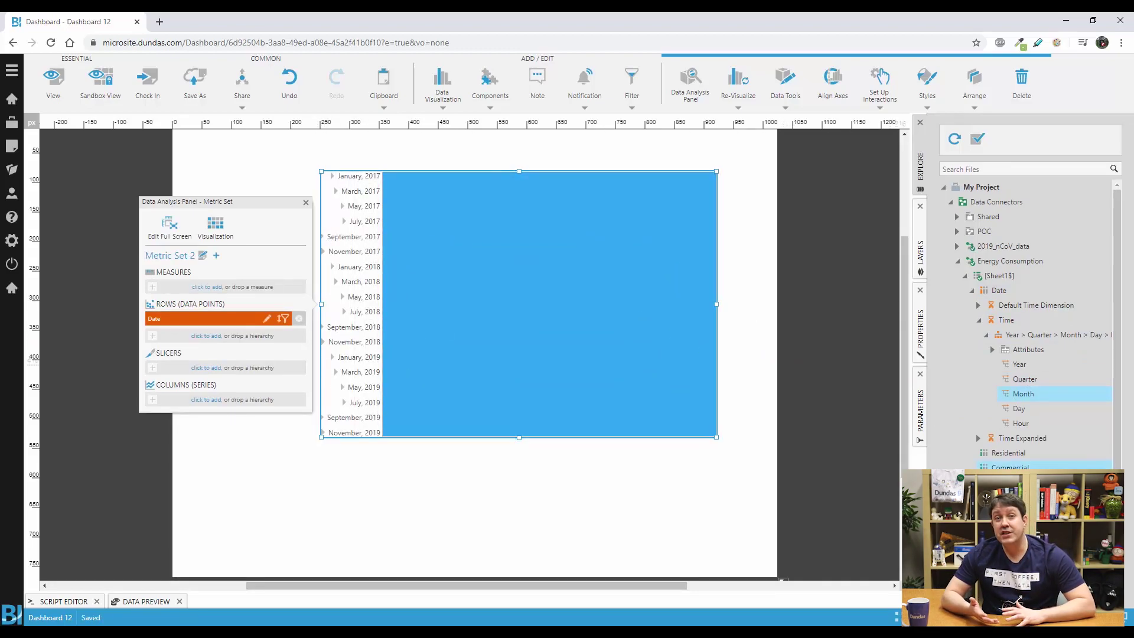
click(1015, 453)
drag(1017, 456, 219, 294)
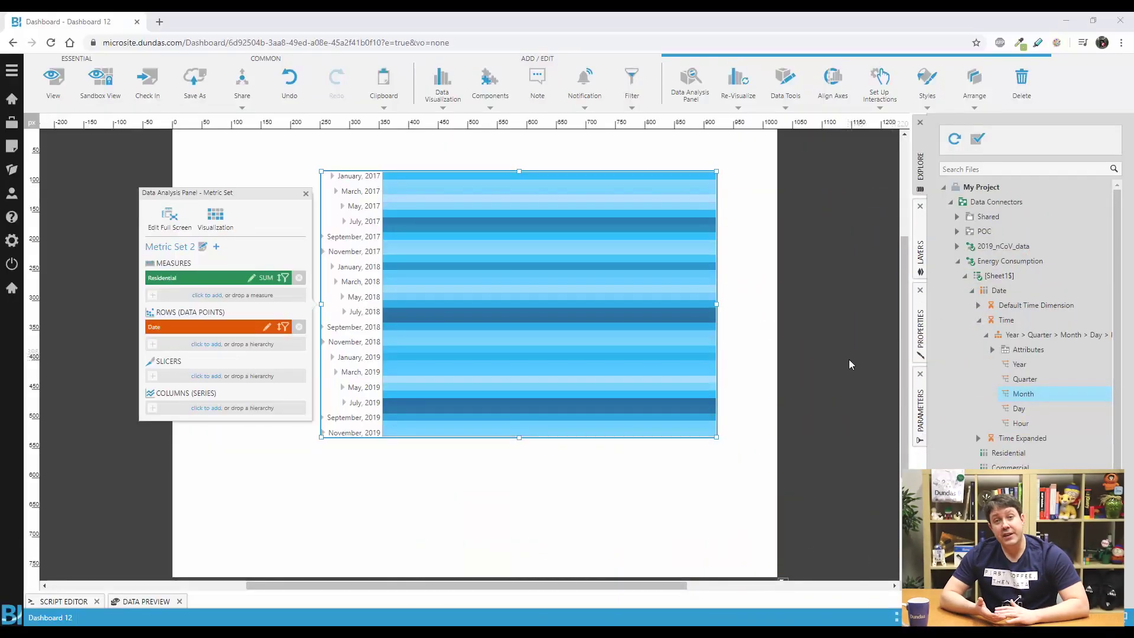
- Put Year on Columns and replace the Date rows with Month of year from Attributes
drag(1023, 393, 230, 412)
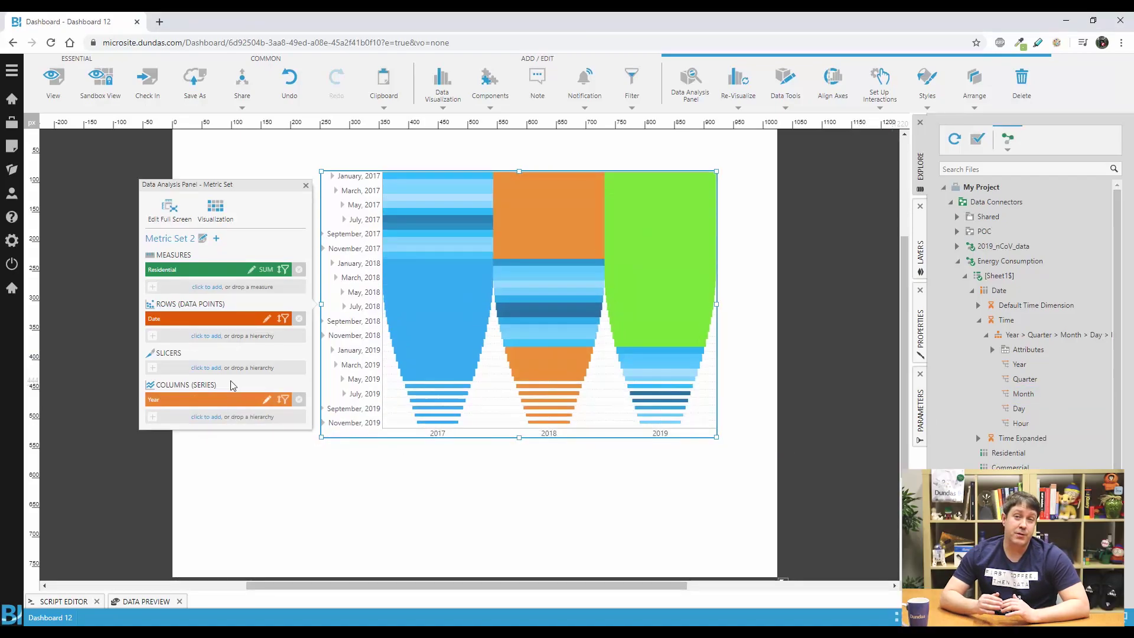
click(298, 319)
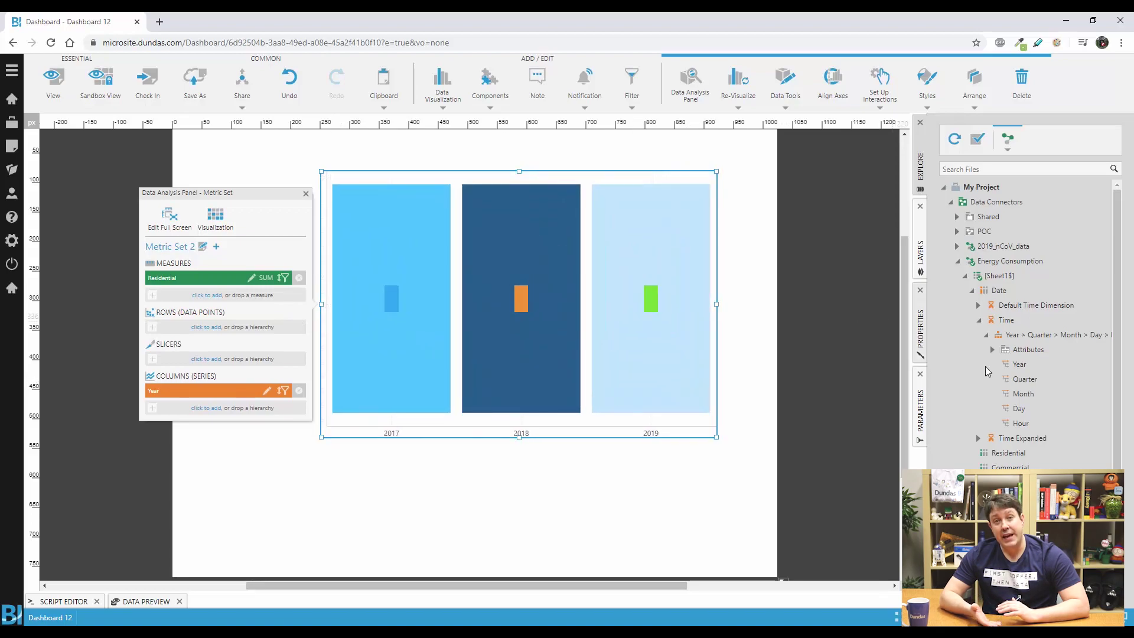
click(992, 350)
drag(1042, 378, 214, 331)
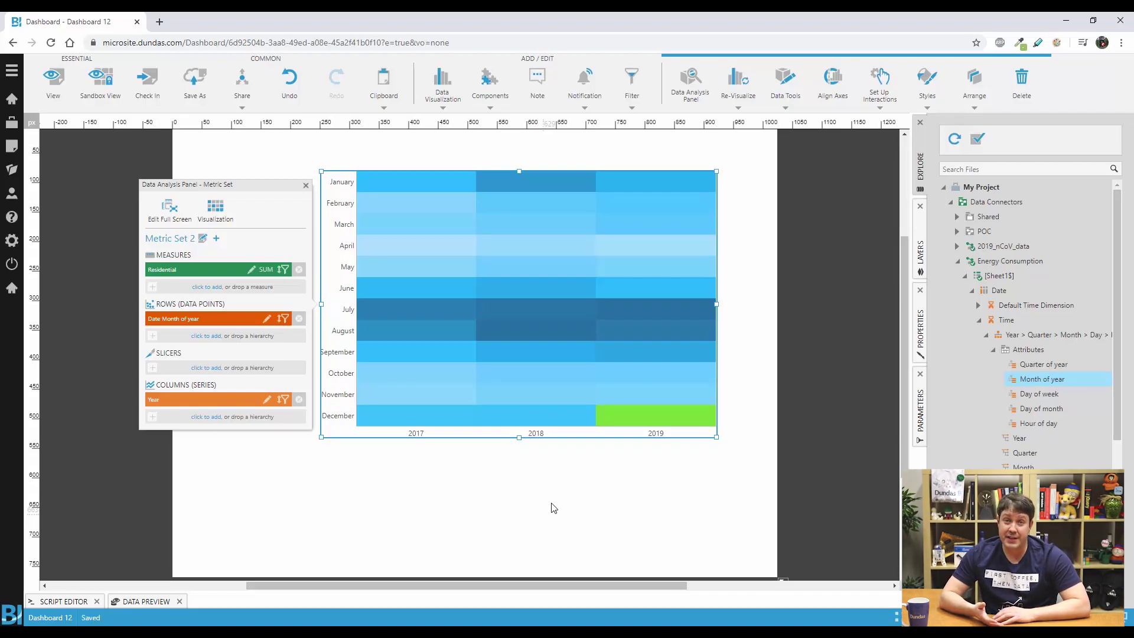
click(553, 506)
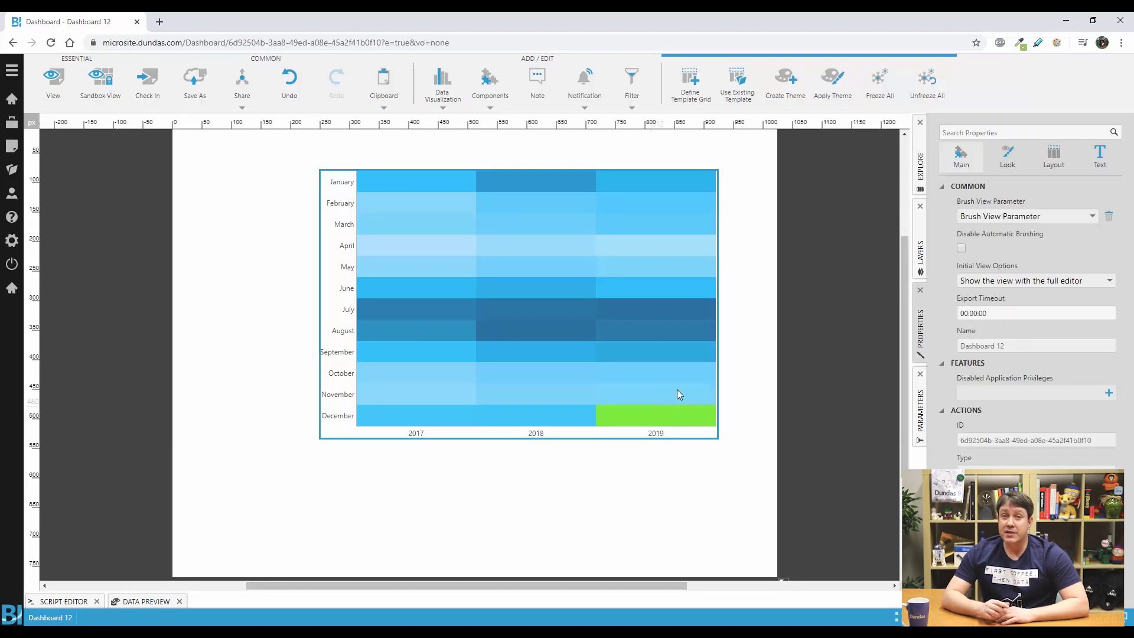
- Delete colours from the heat map's Data Point Palette until only one remains
click(676, 391)
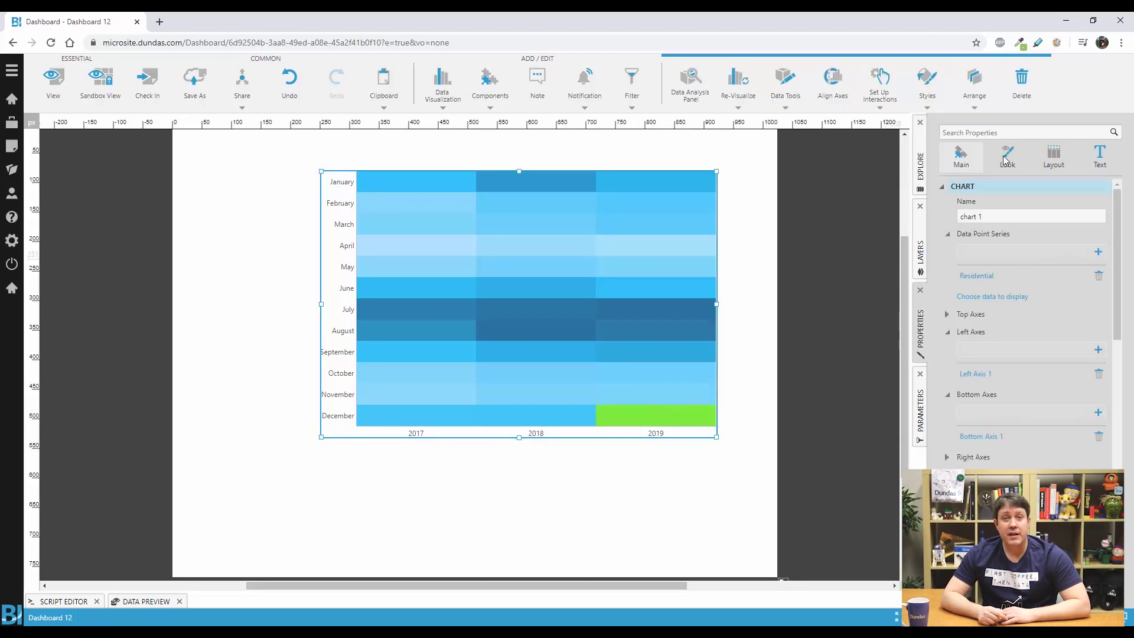
click(1007, 157)
click(997, 205)
click(1098, 243)
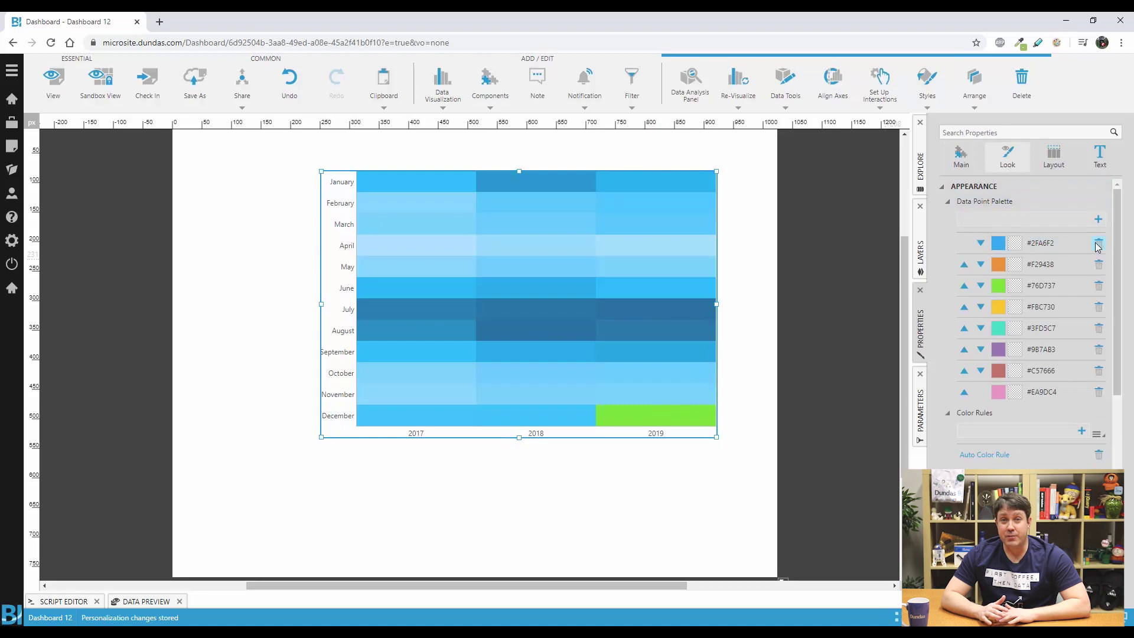
click(1098, 244)
click(1098, 243)
click(1098, 244)
click(1098, 243)
click(1098, 244)
click(1098, 243)
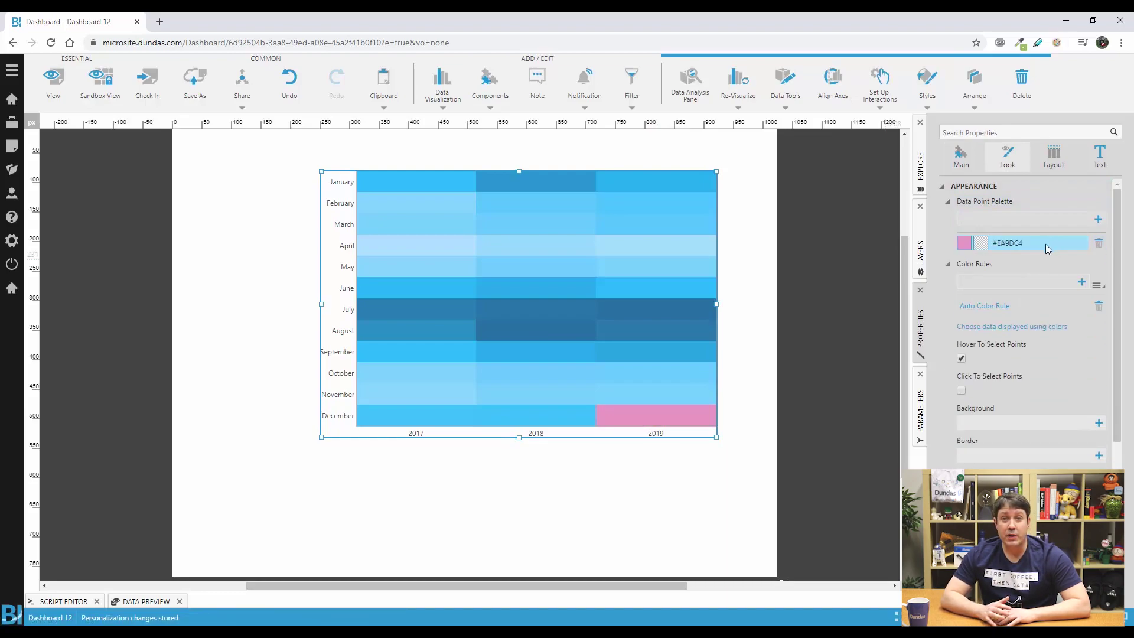
- Set the remaining palette colour's Fill to black for the empty cell
click(1045, 244)
click(1016, 203)
text(black)
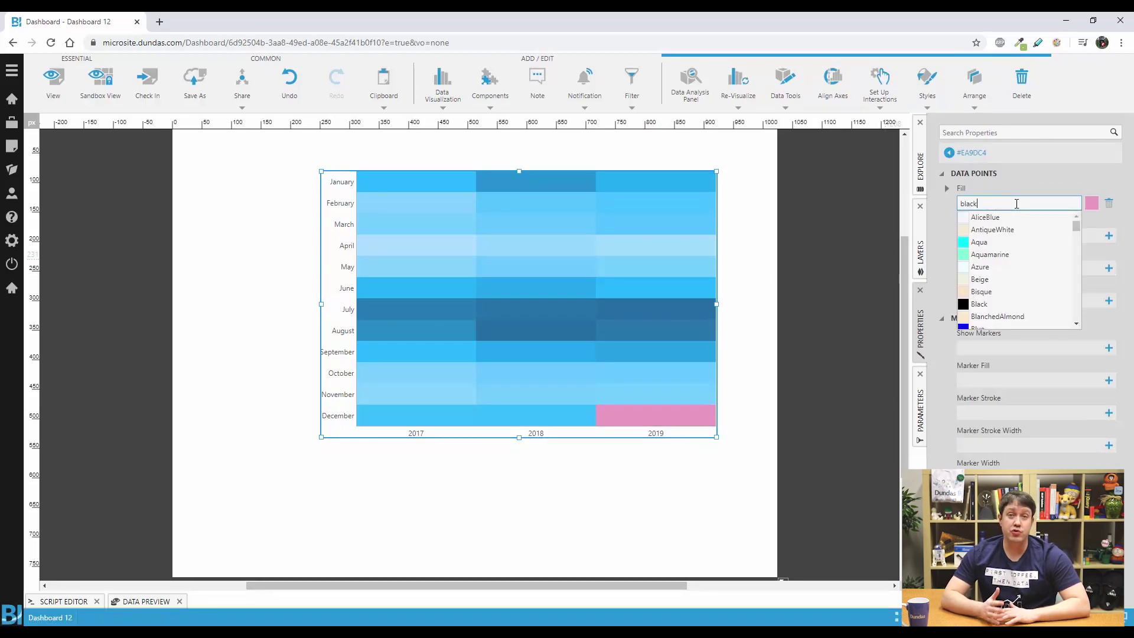
key(Return)
click(794, 390)
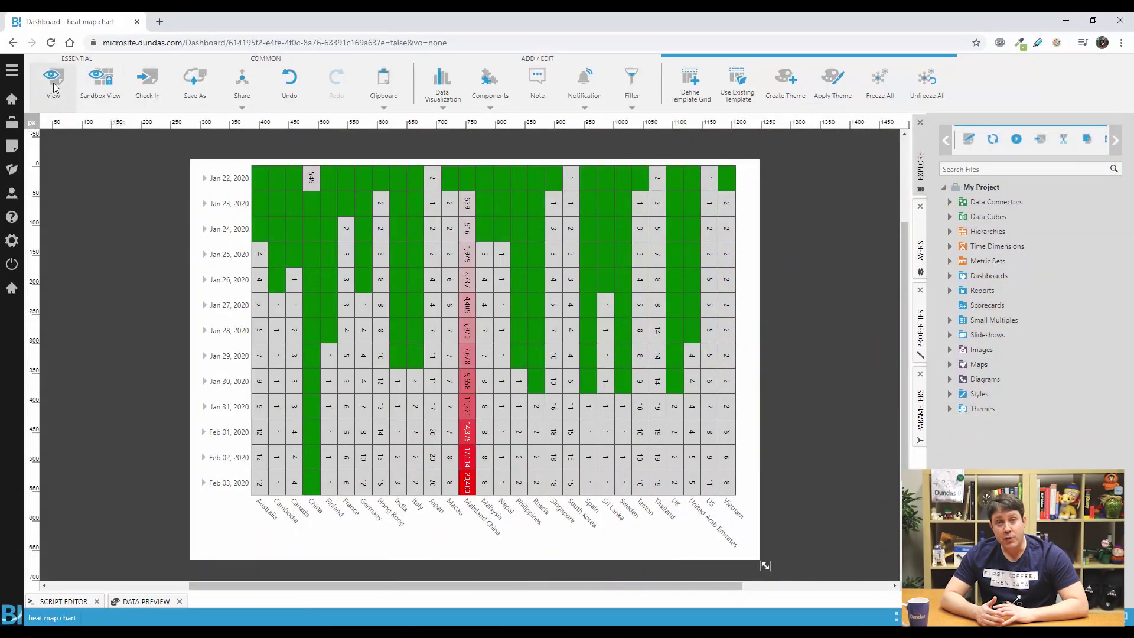
- Switch the dashboard to view mode and start grouping members from the China cell
click(54, 87)
right_click(304, 132)
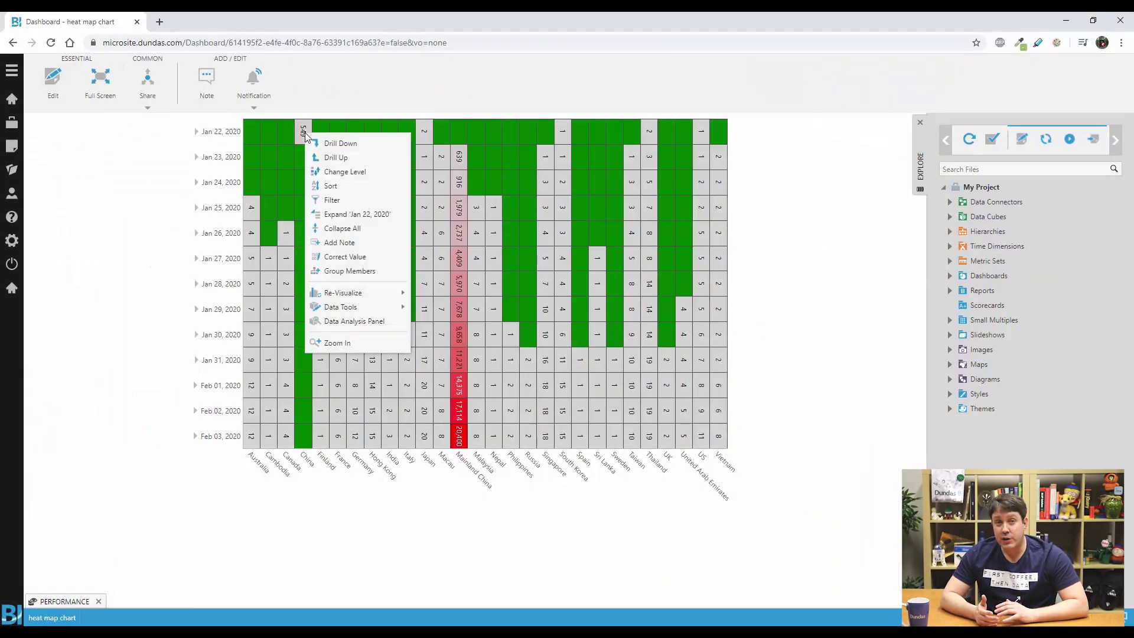
click(350, 272)
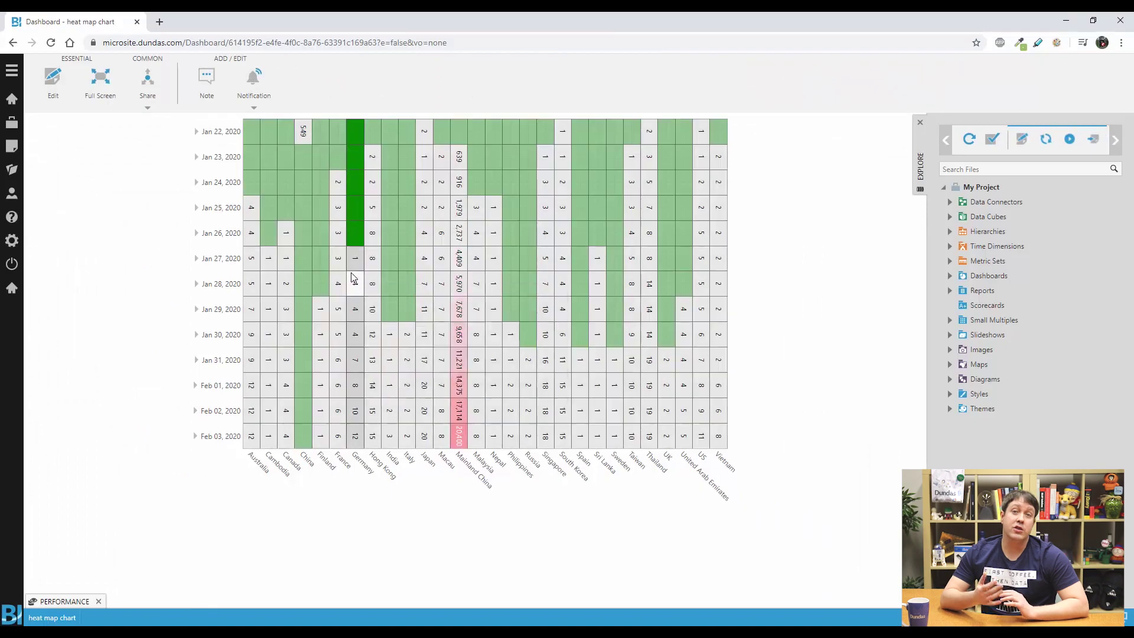
- Caption the group 'China', include Mainland China in its values, and confirm
text(China)
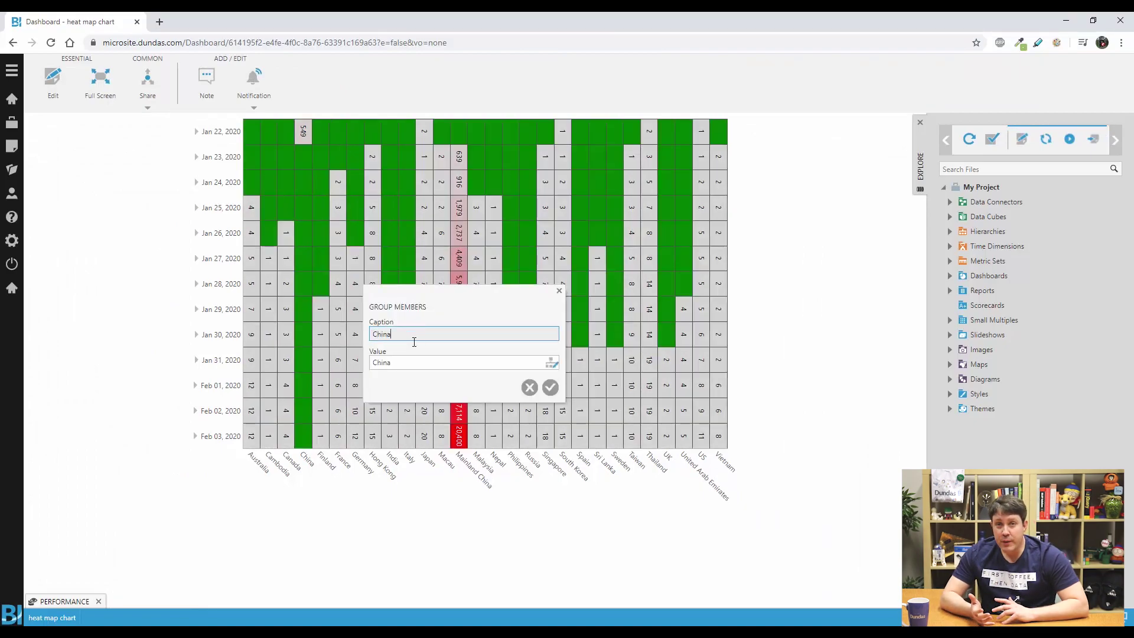
click(427, 363)
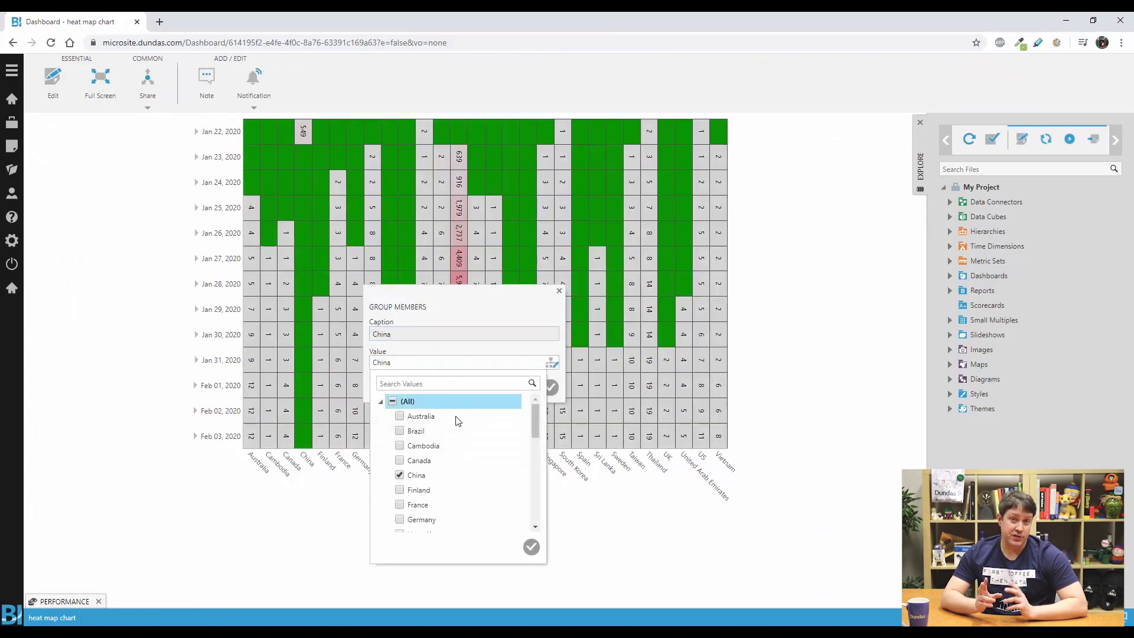
scroll(455, 437, down, 3)
scroll(453, 454, down, 1)
scroll(454, 454, up, 1)
click(436, 445)
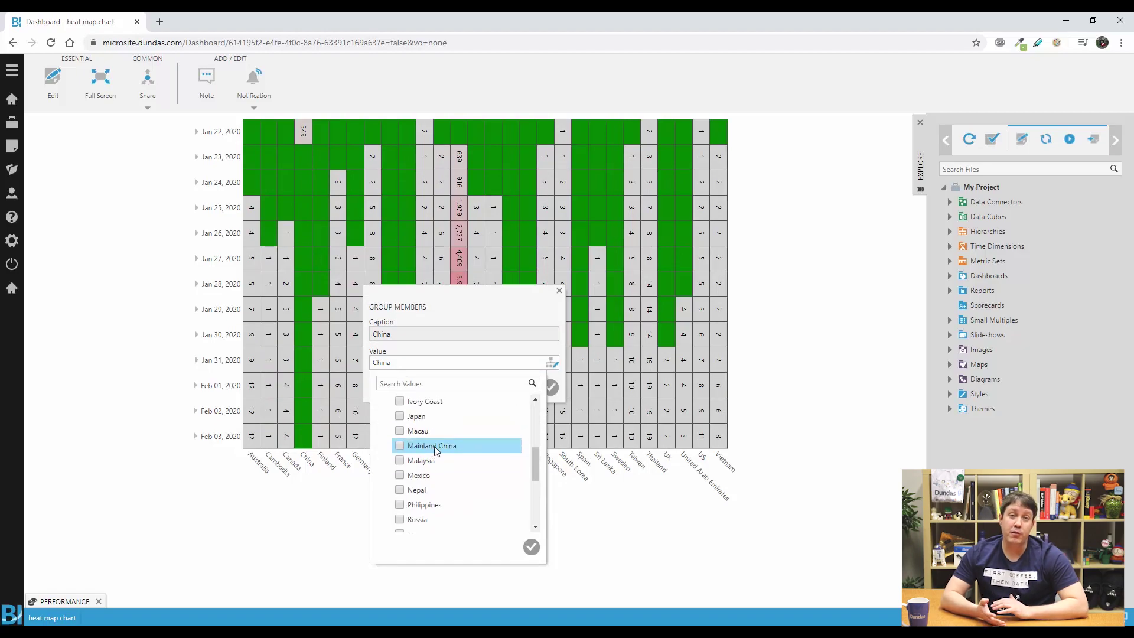
click(532, 547)
click(551, 387)
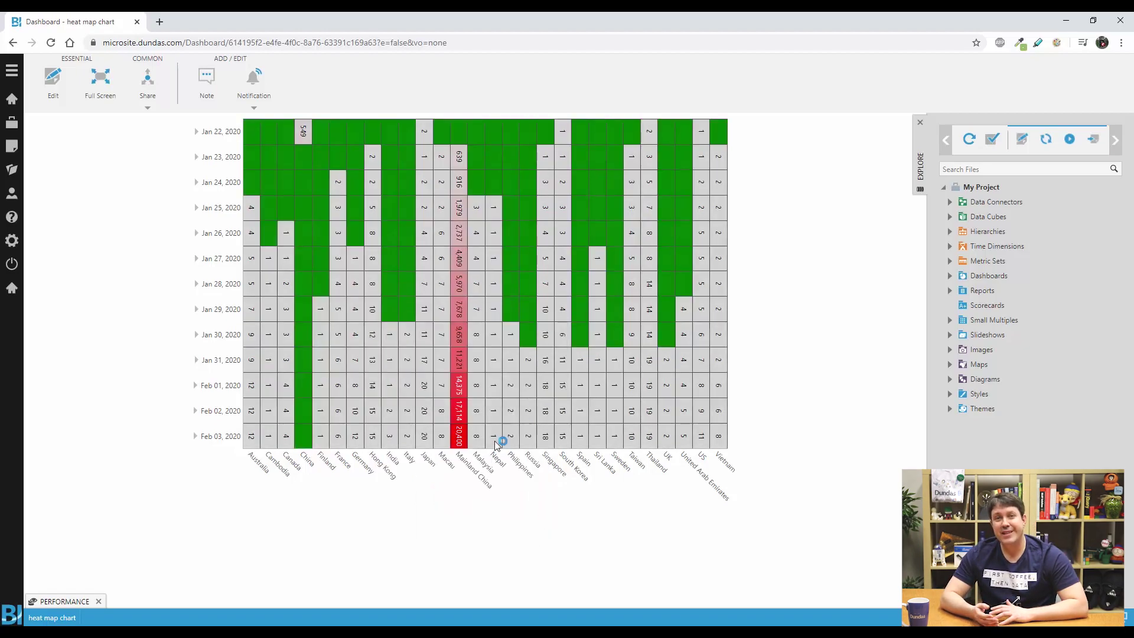